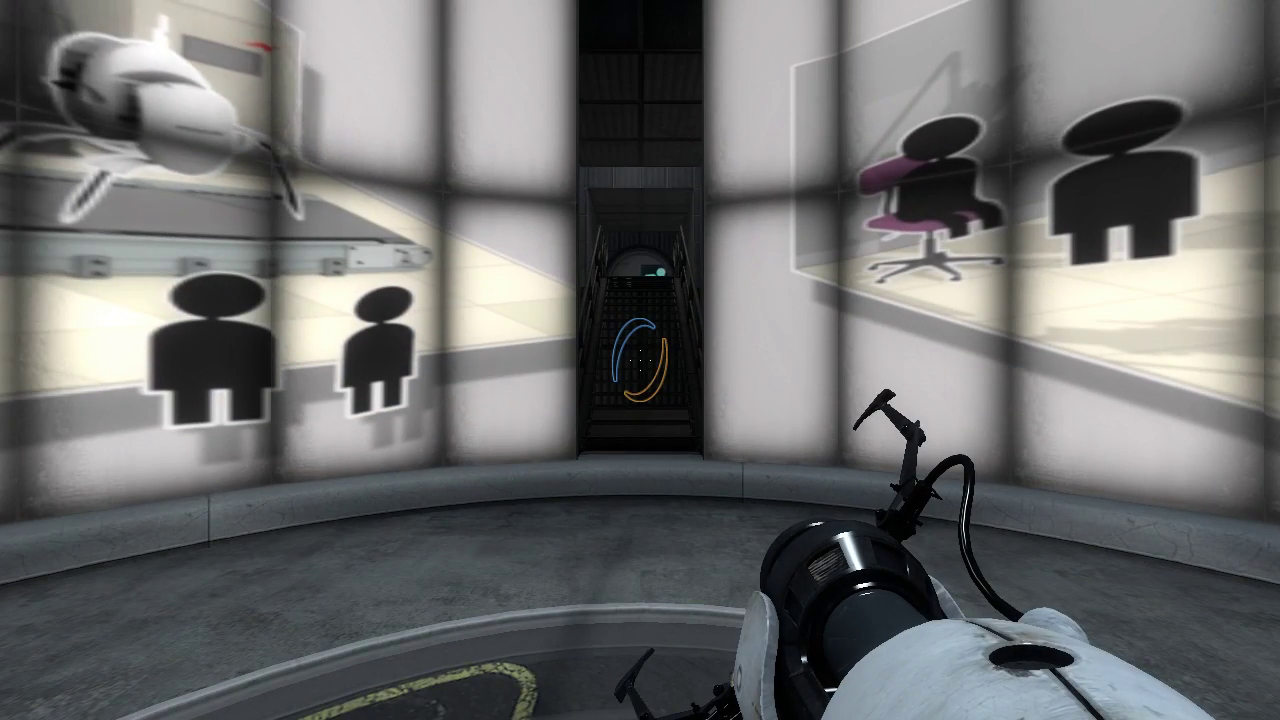
Step: Walk from the elevator past the chamber sign and through the round doorway
key("w")
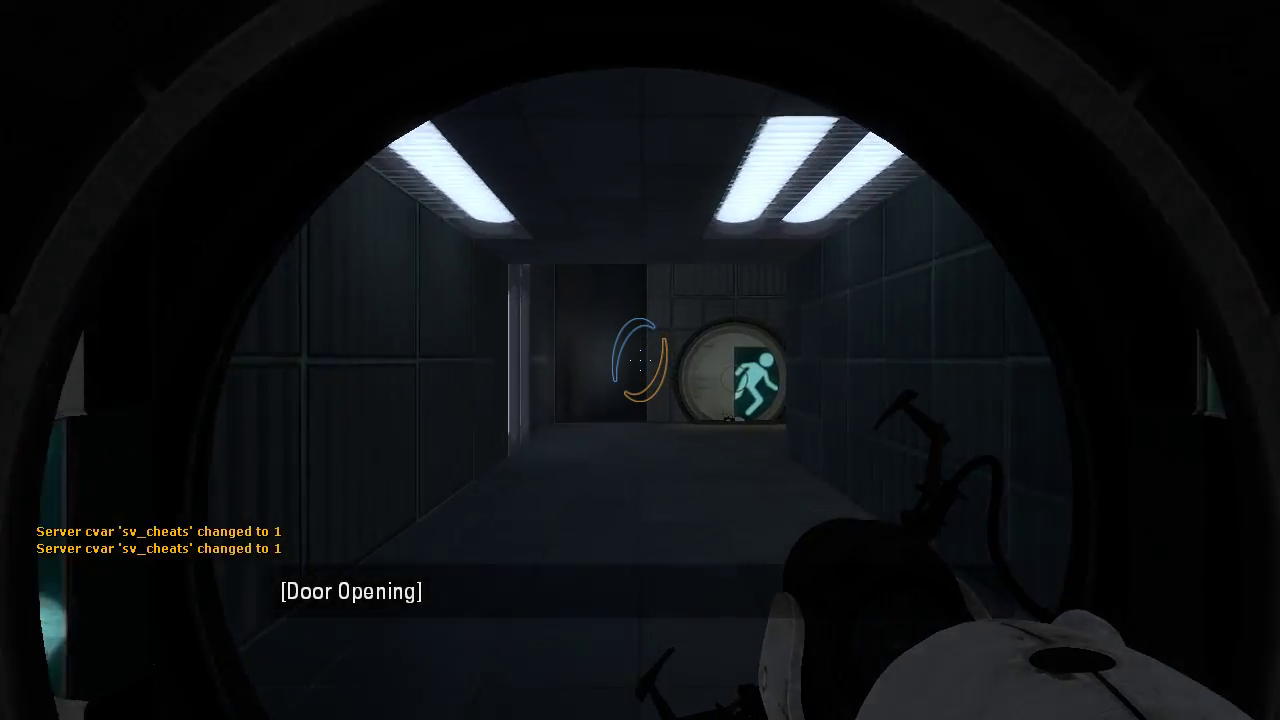
key("w")
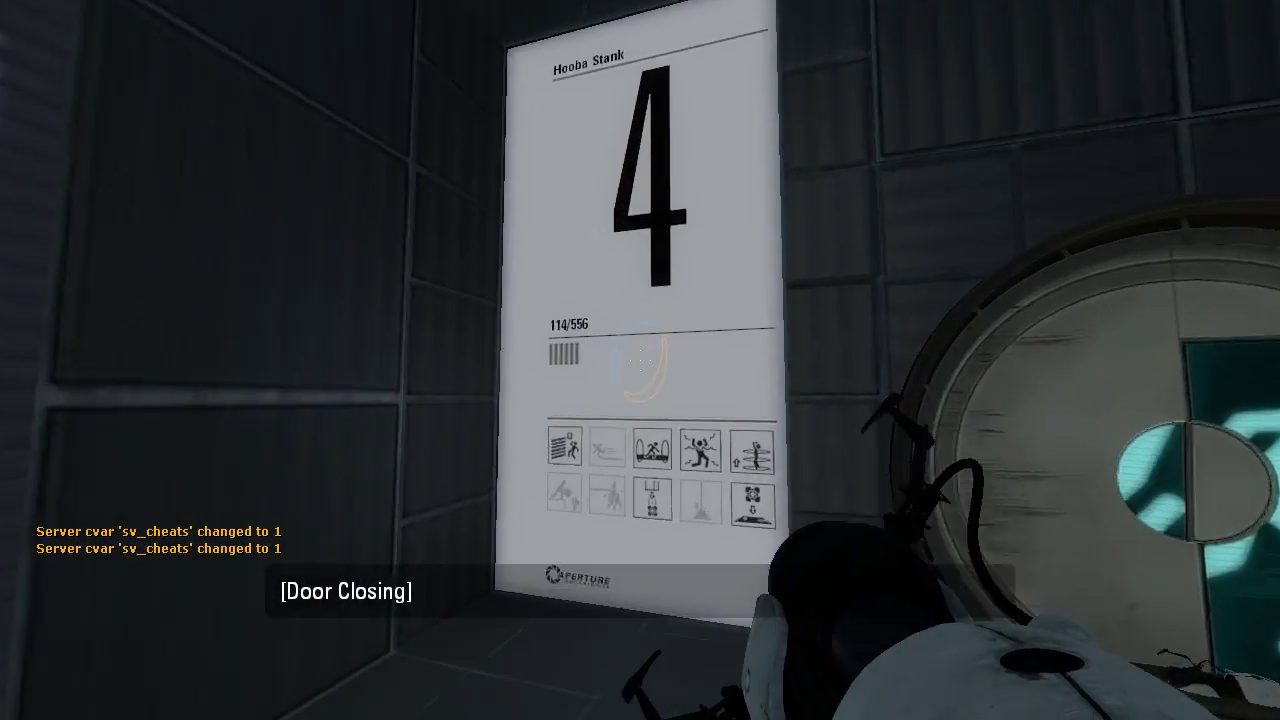
key("w")
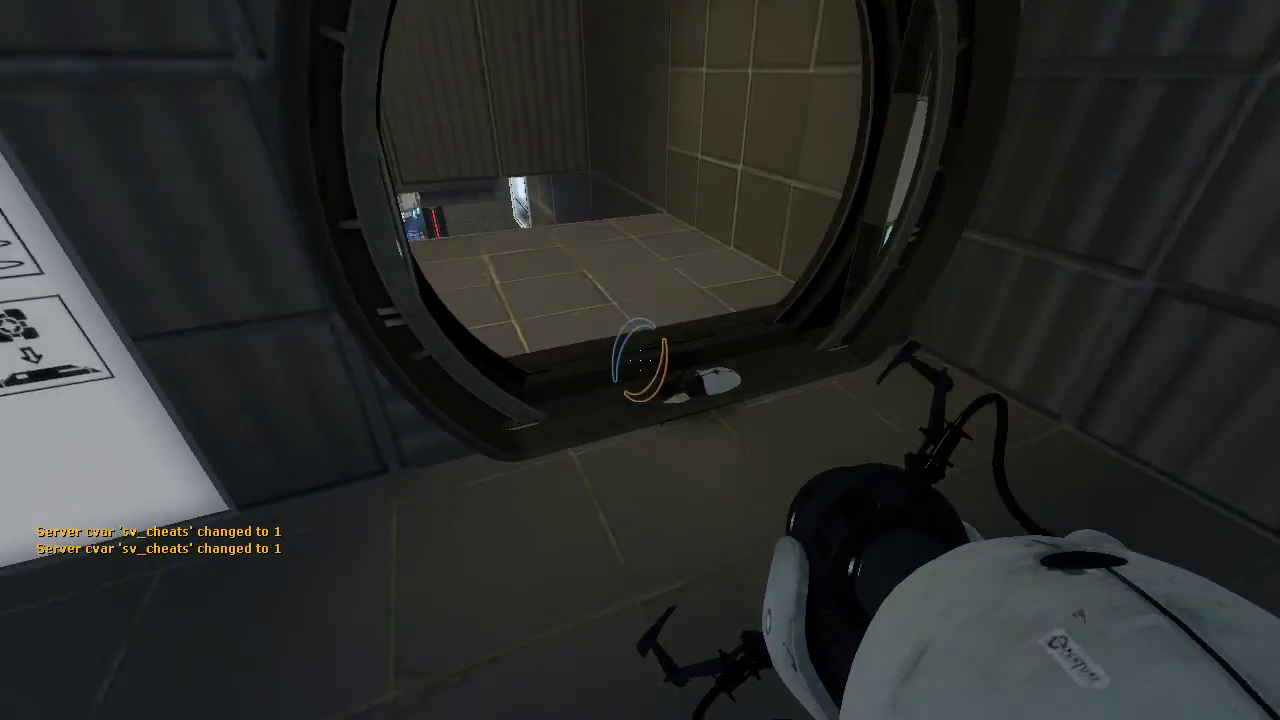
key("w")
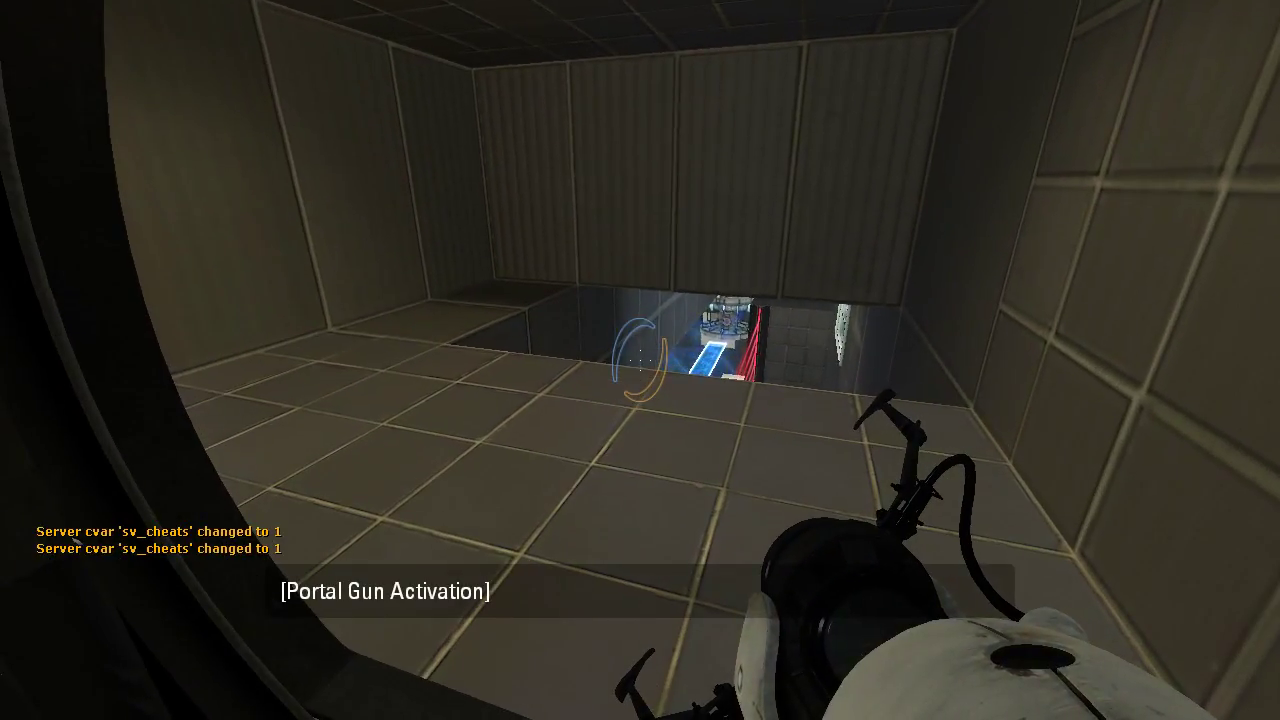
Step: Survey the ceiling light, the laser grid pit and the blue discs below
key("w")
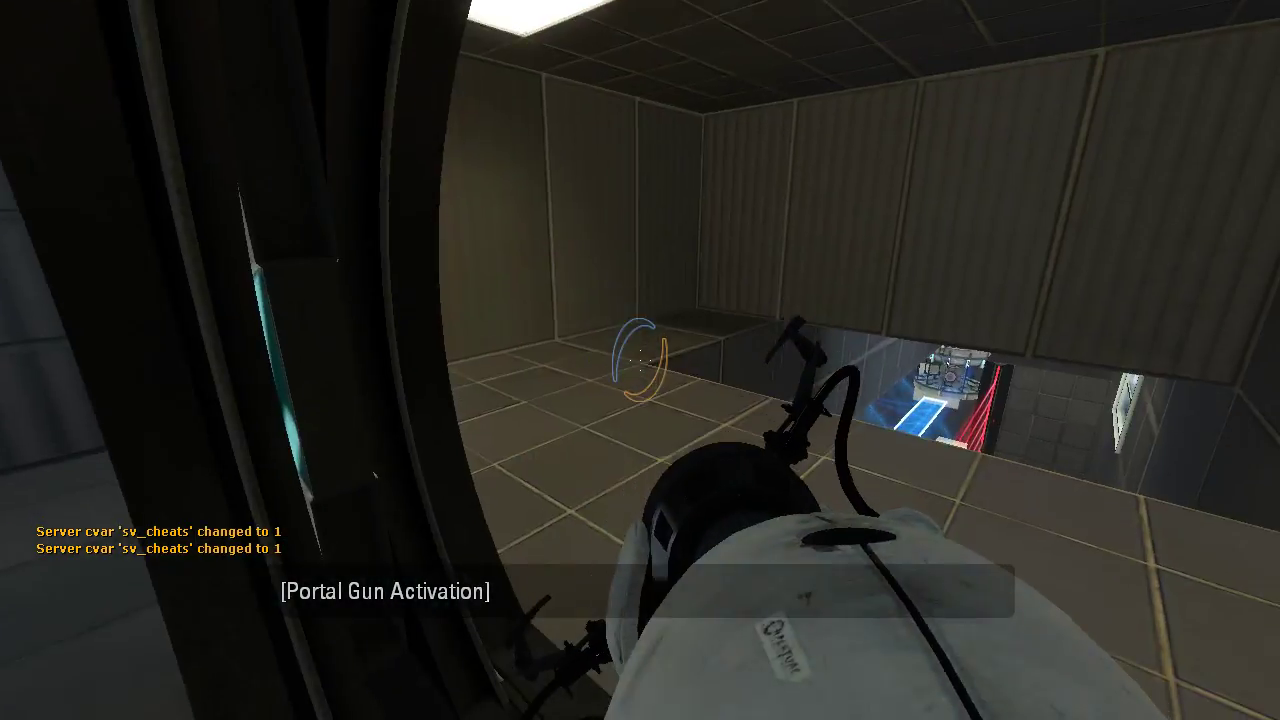
key("w")
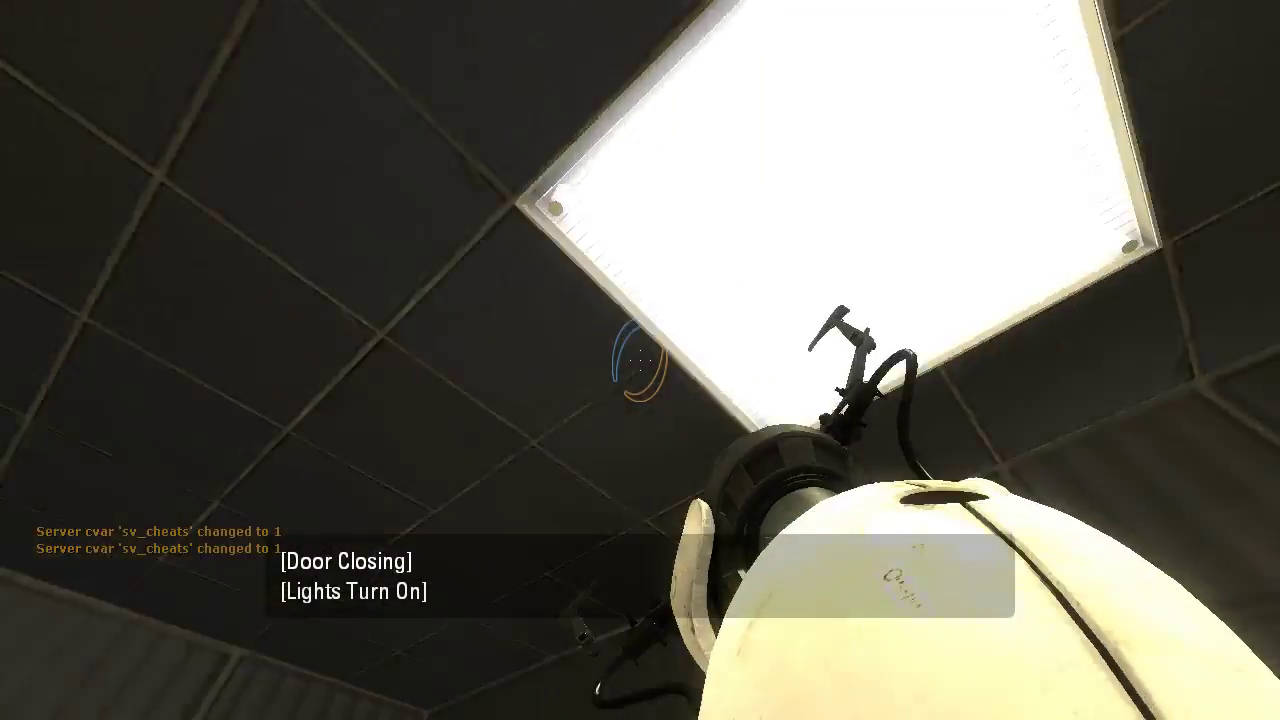
key("w")
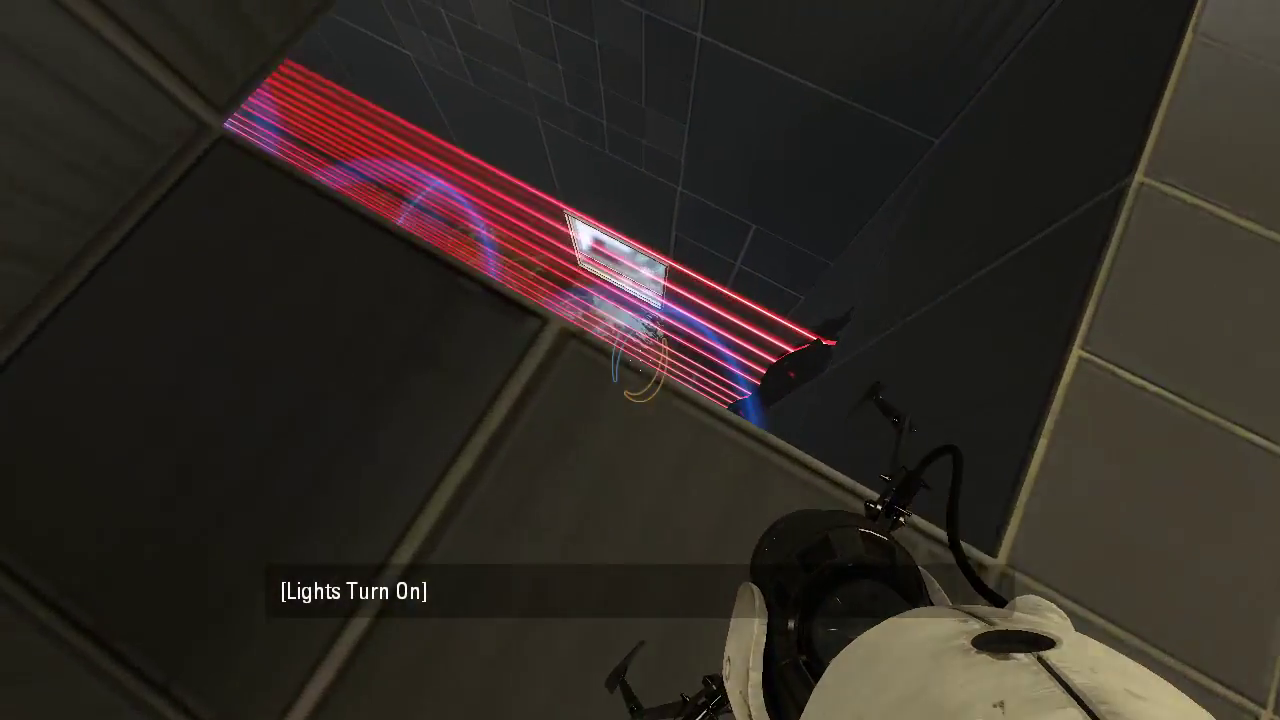
key("w")
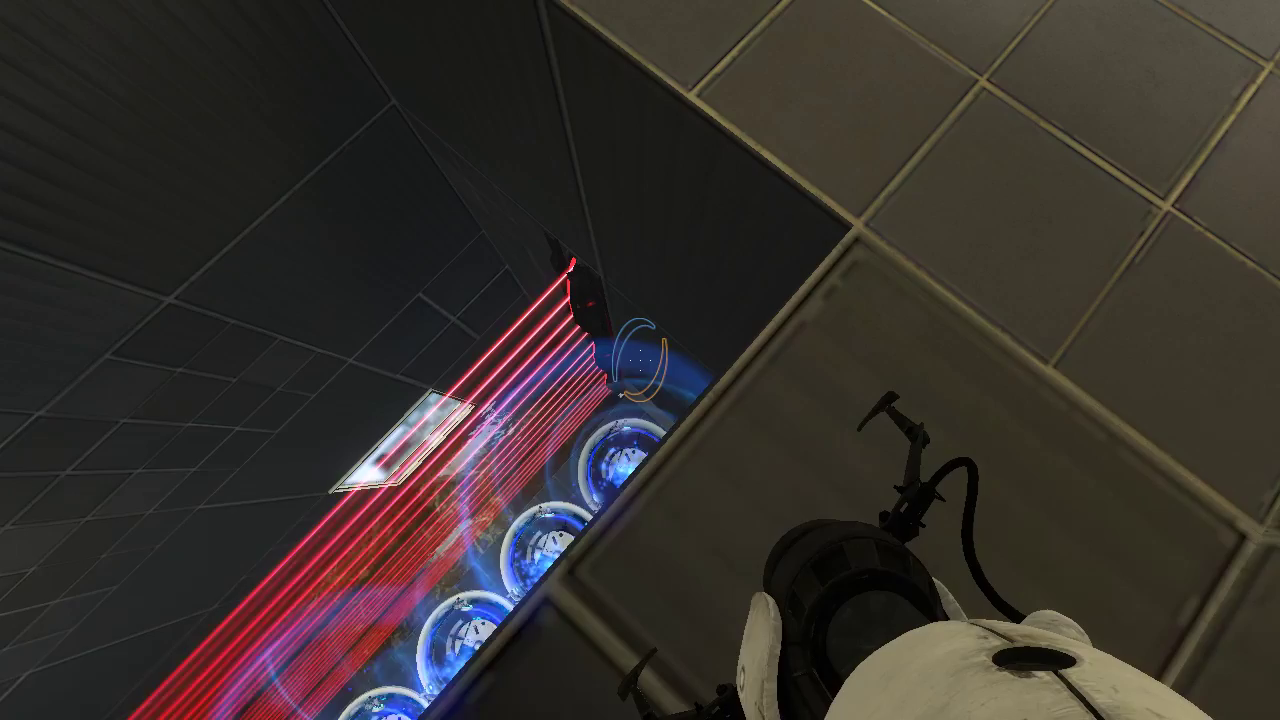
key("w")
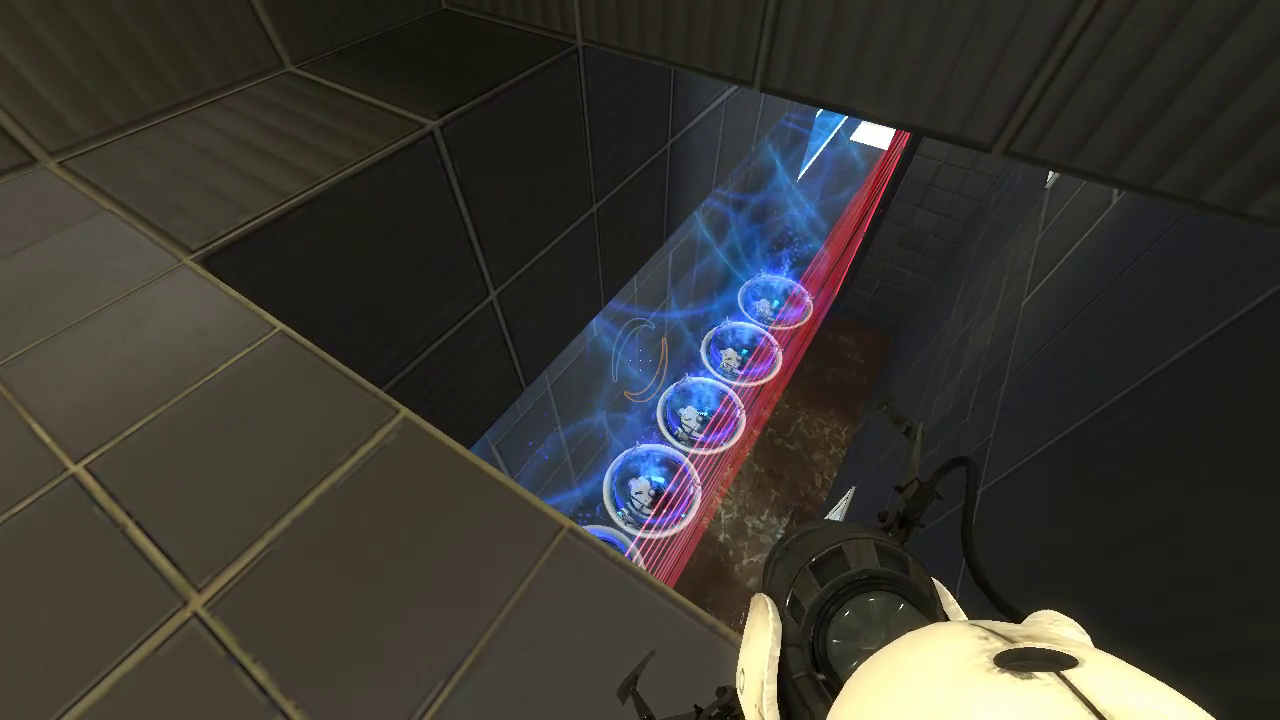
key("w")
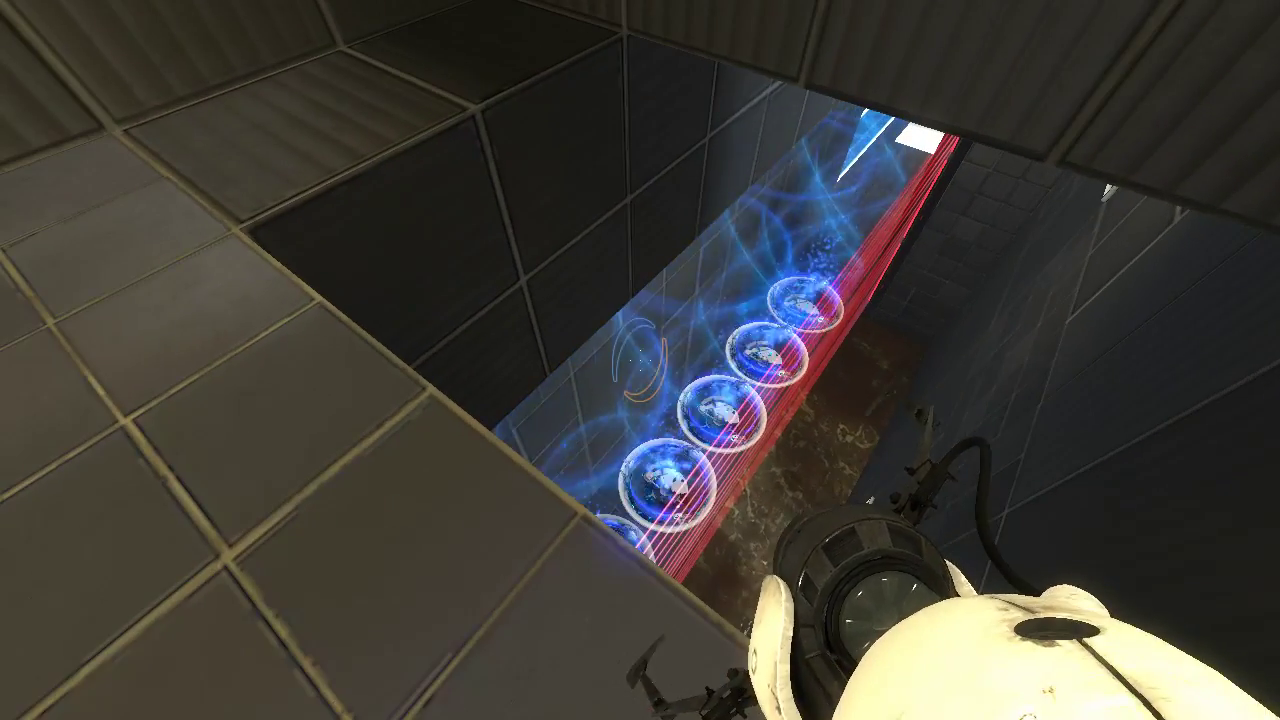
key("w")
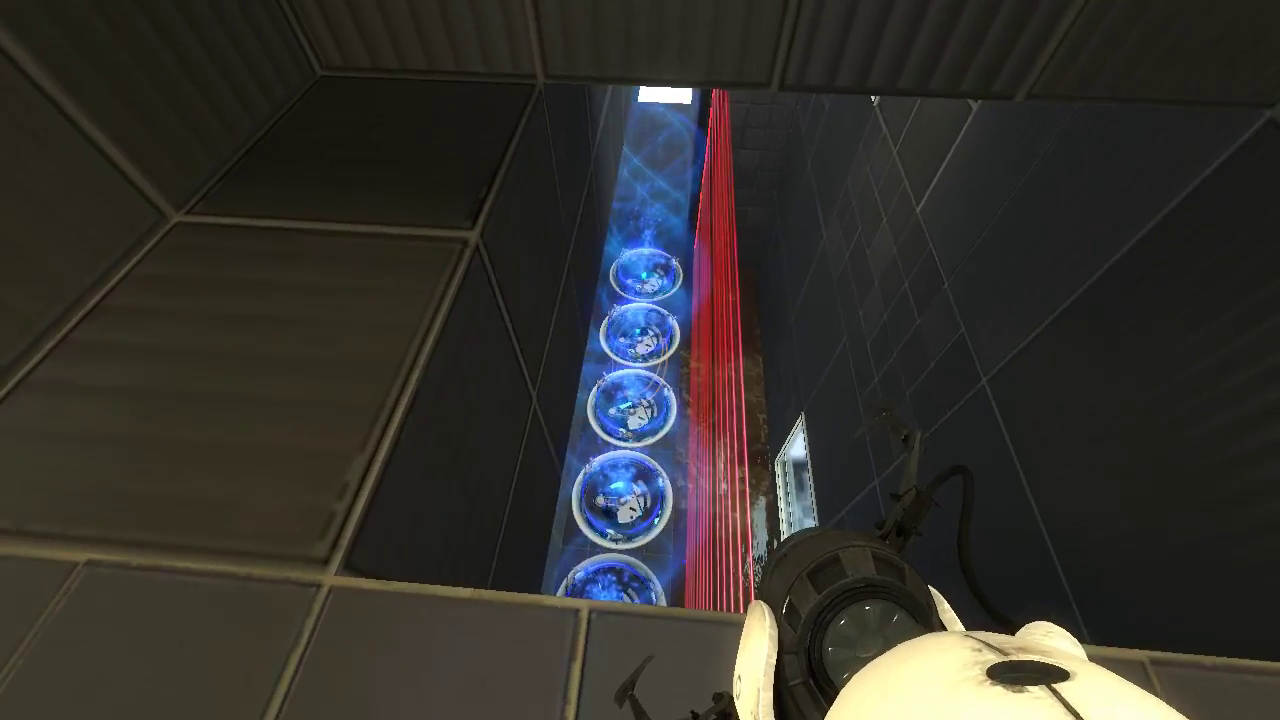
key("w")
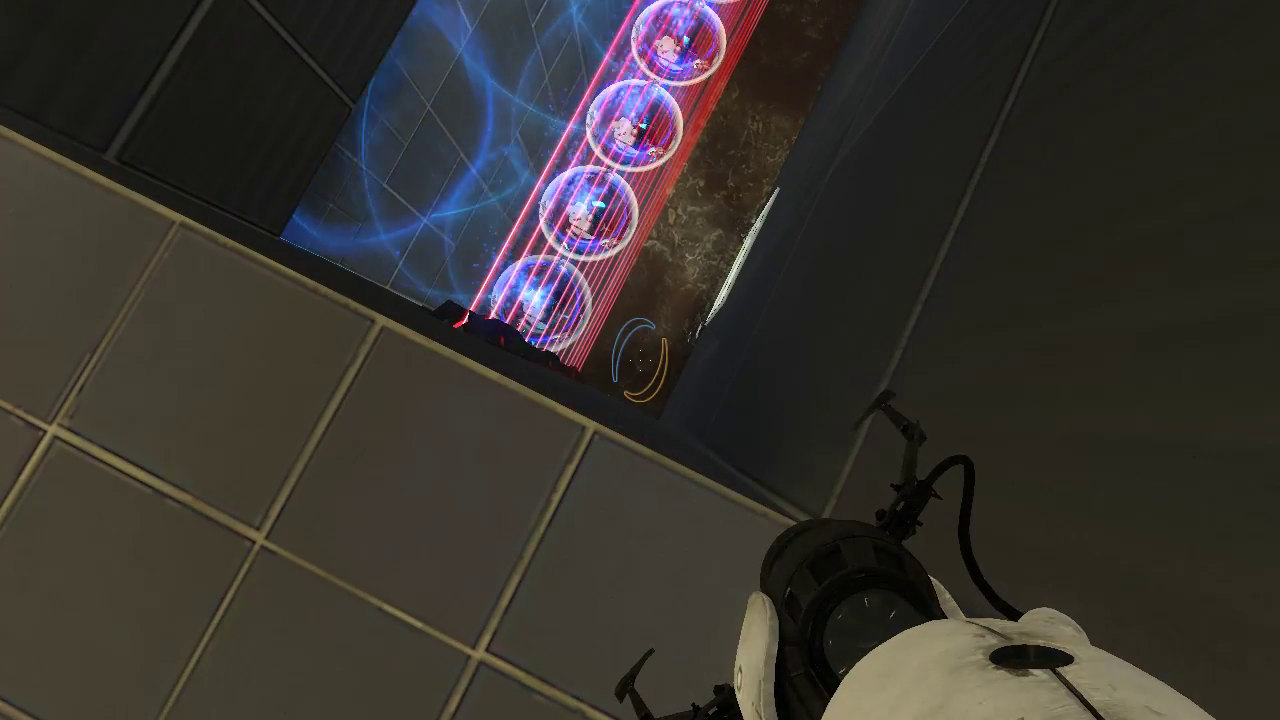
key("w")
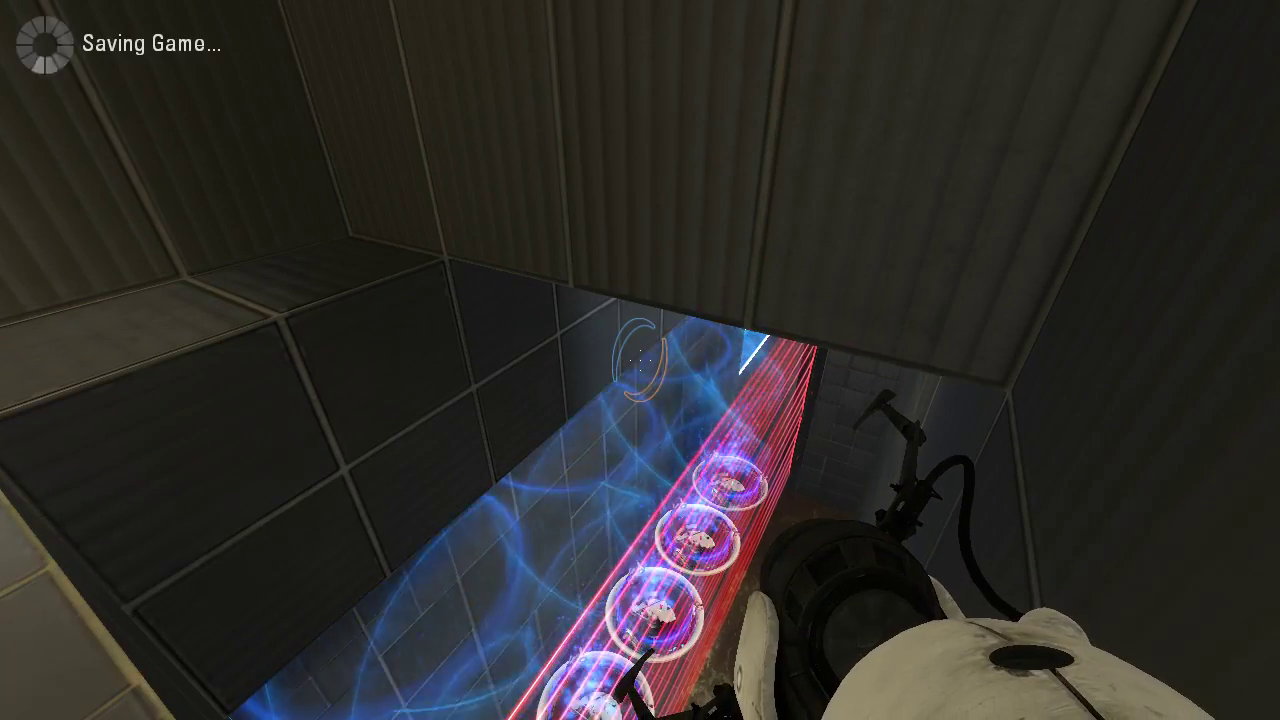
Step: Line up above the laser grid pit and drop down the corridor past the lasers
key("w")
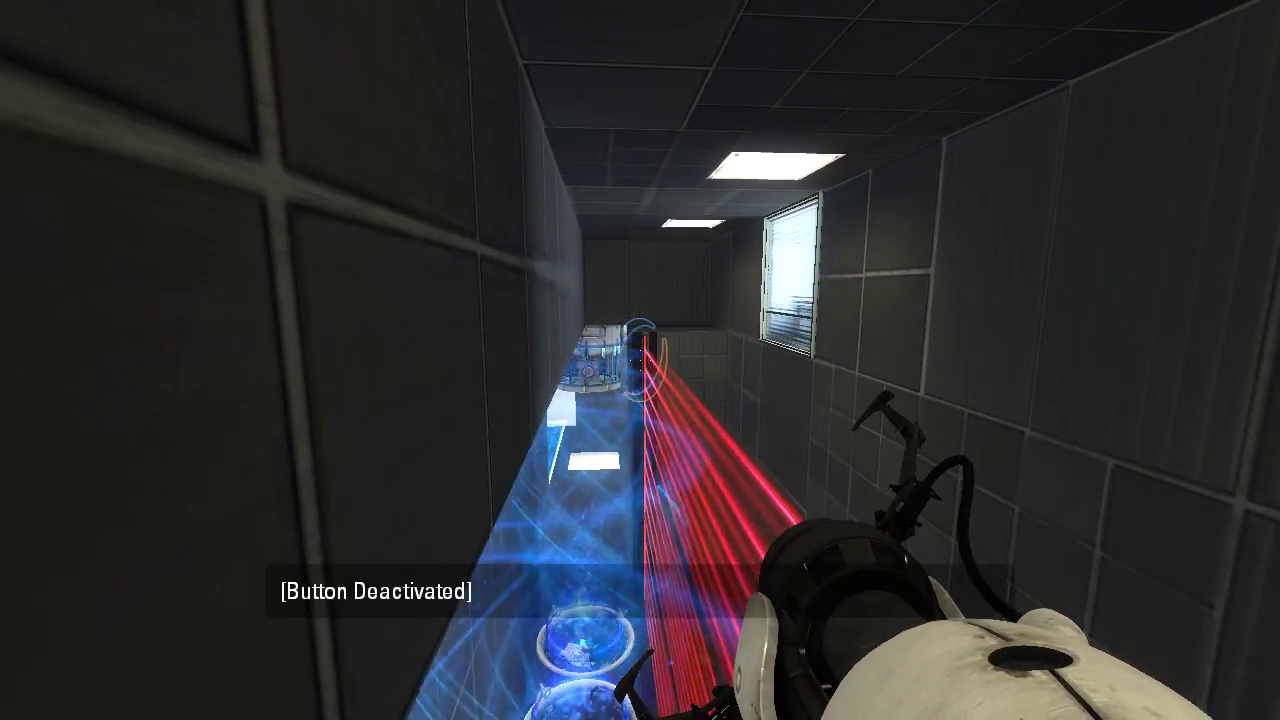
key("w")
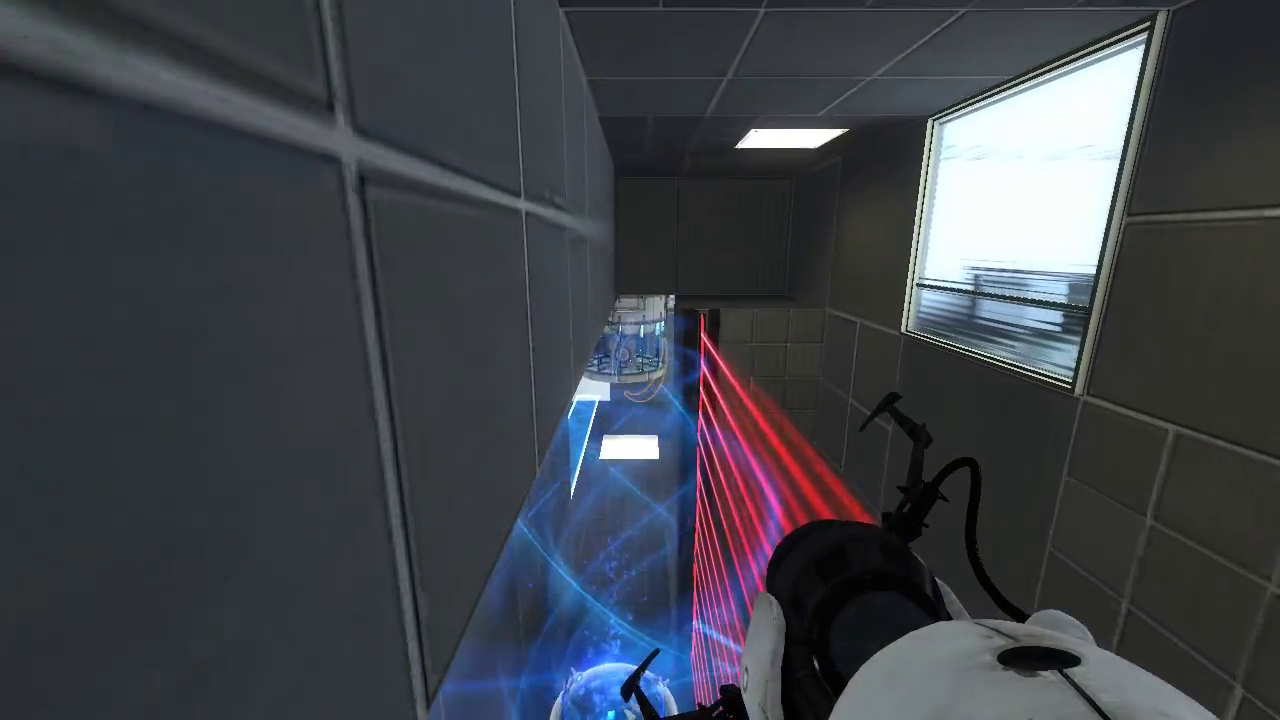
key("w")
key("w")
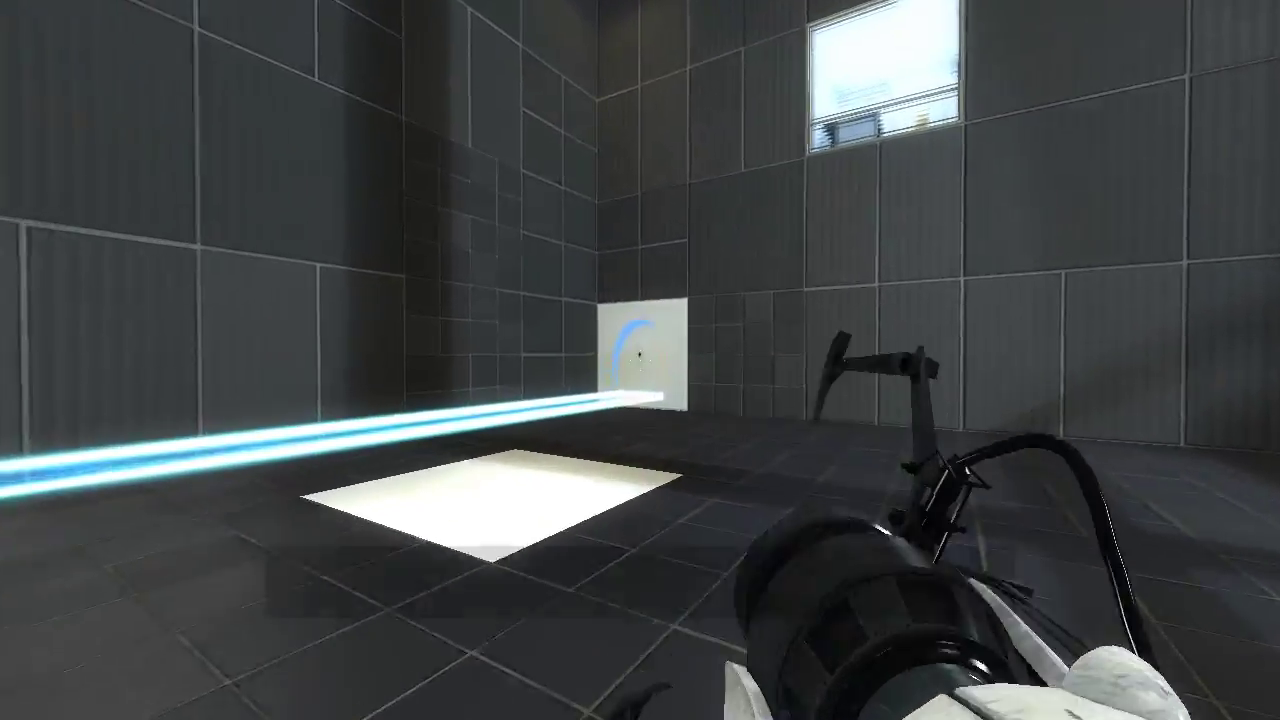
Step: Place a blue portal and an orange portal on white panels so the bridge rises vertically
left_click(640, 360)
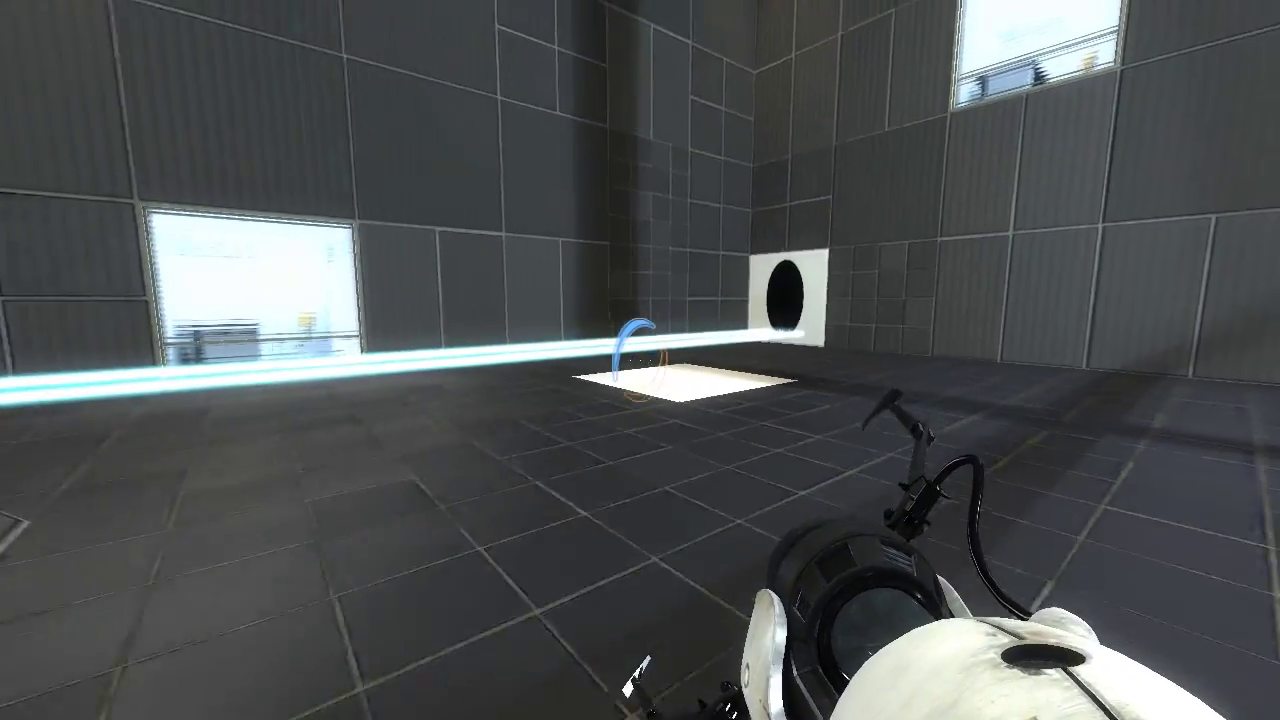
left_click(640, 360)
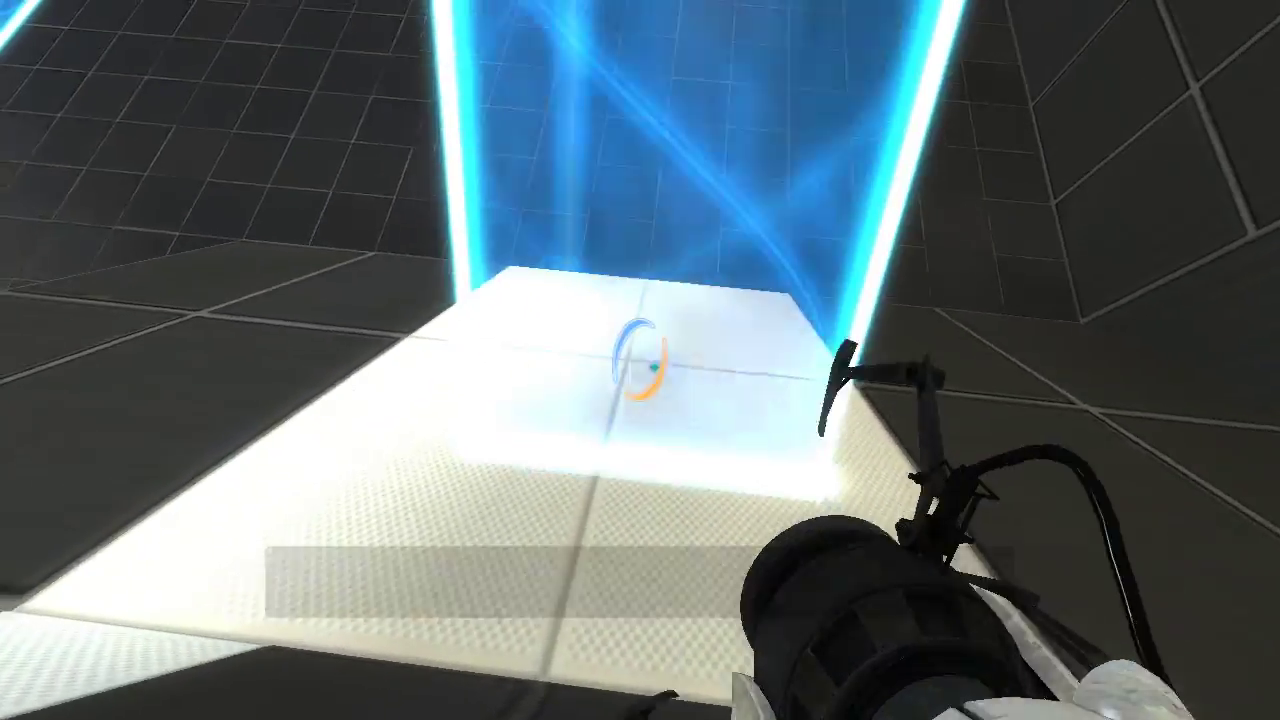
right_click(640, 360)
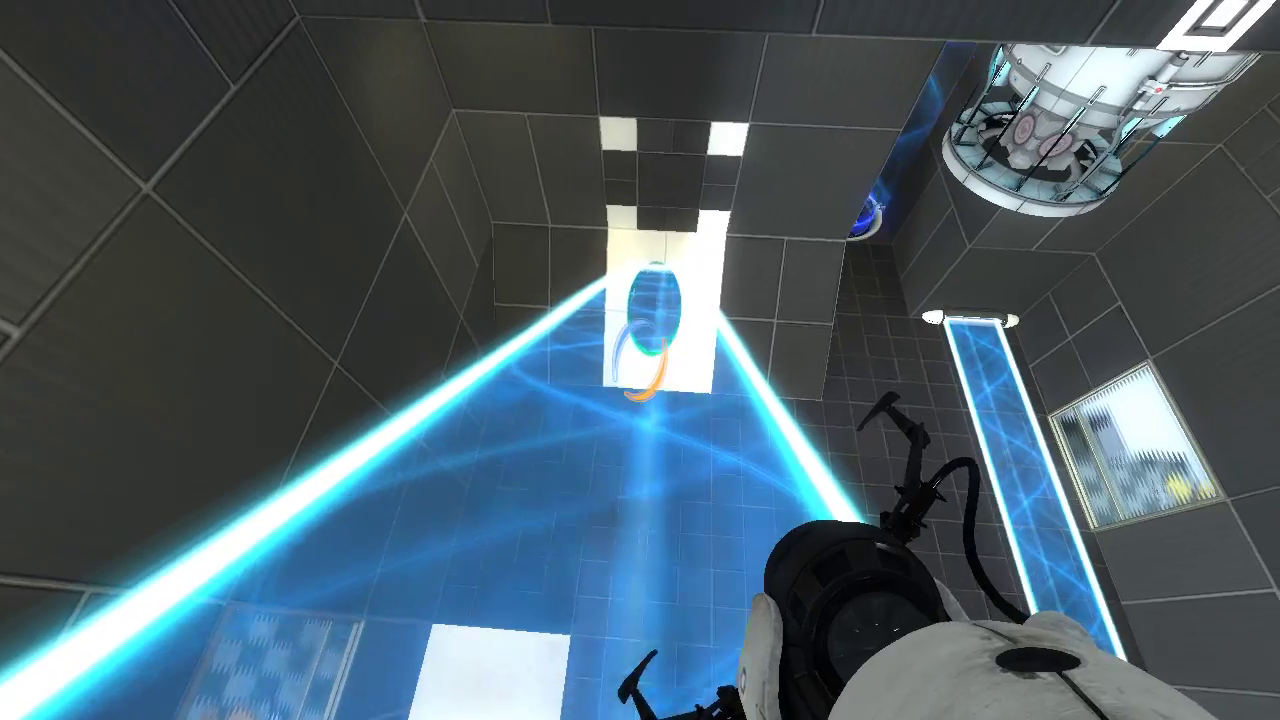
Step: Move the orange portal onto a different white panel
right_click(640, 360)
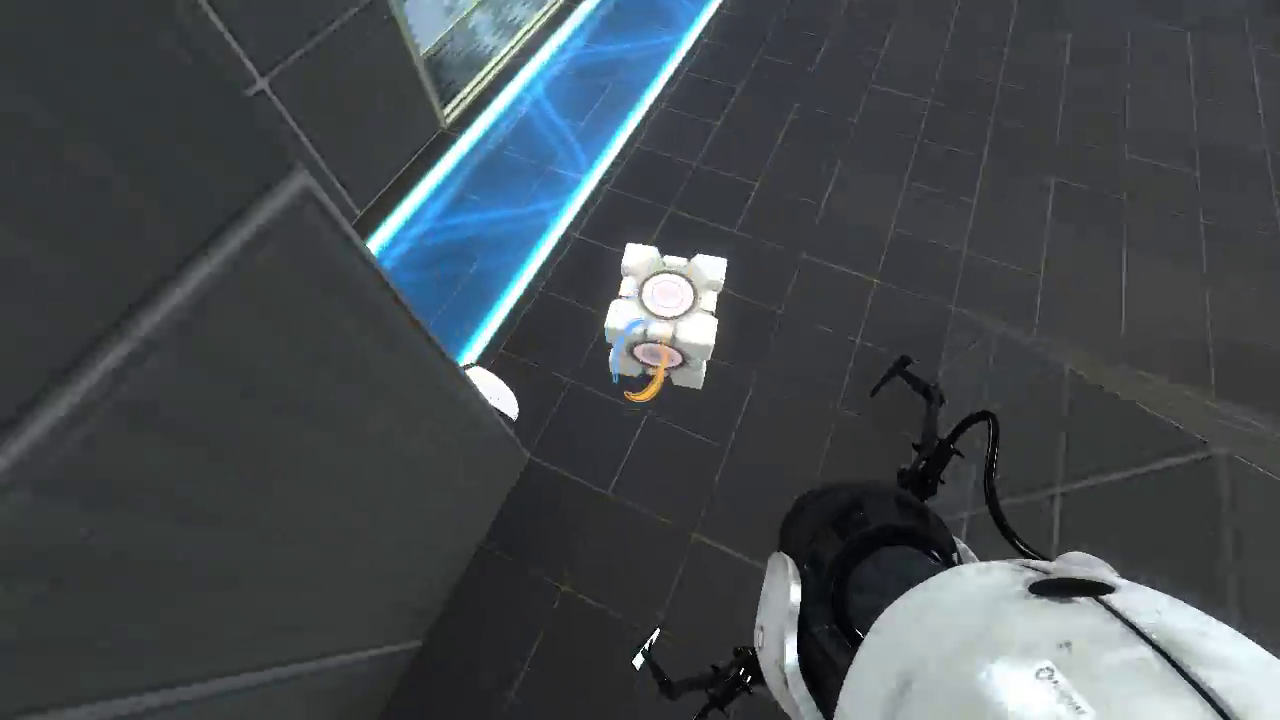
Step: Pick up the companion cube from the chamber floor
key("e")
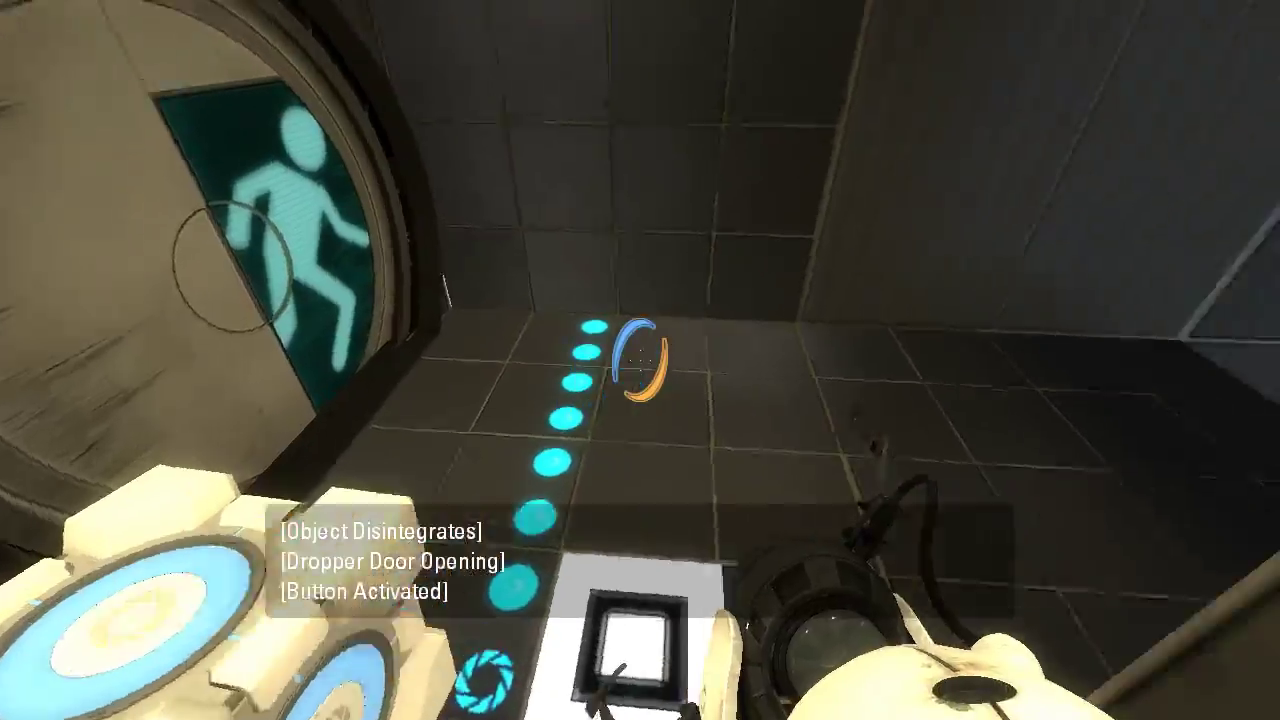
Step: Set the companion cube down on the red exit button
key("e")
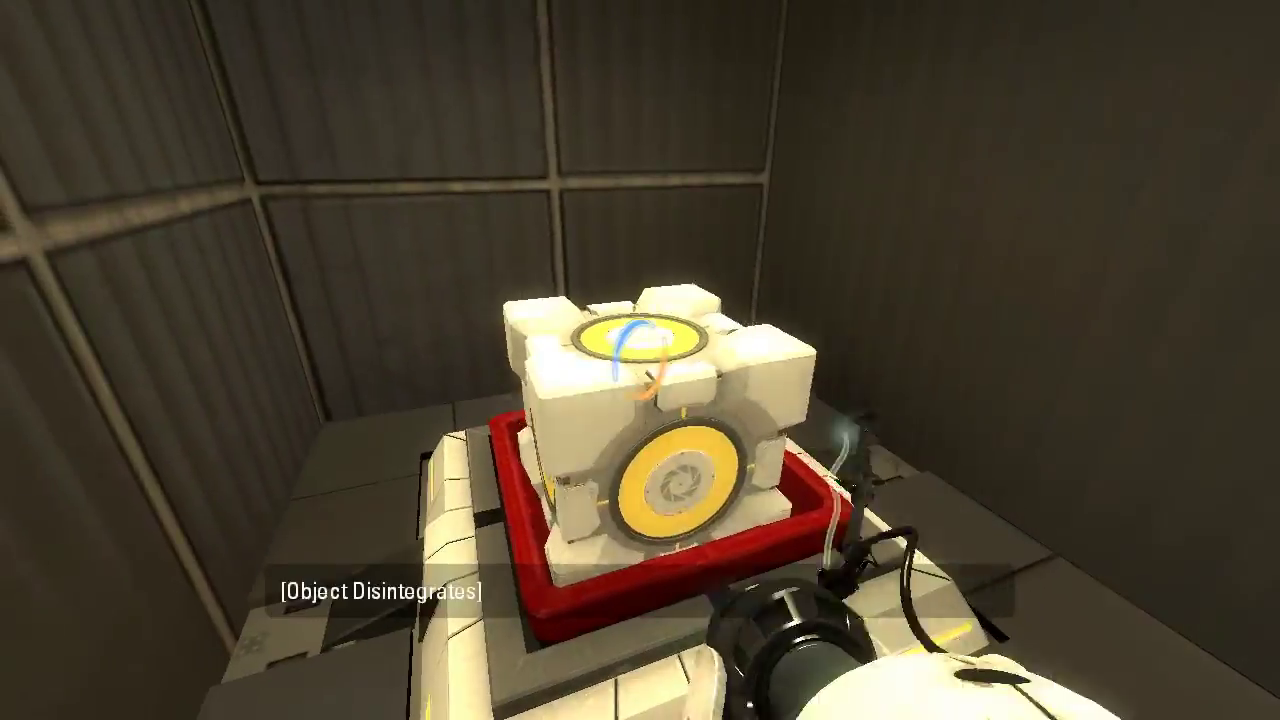